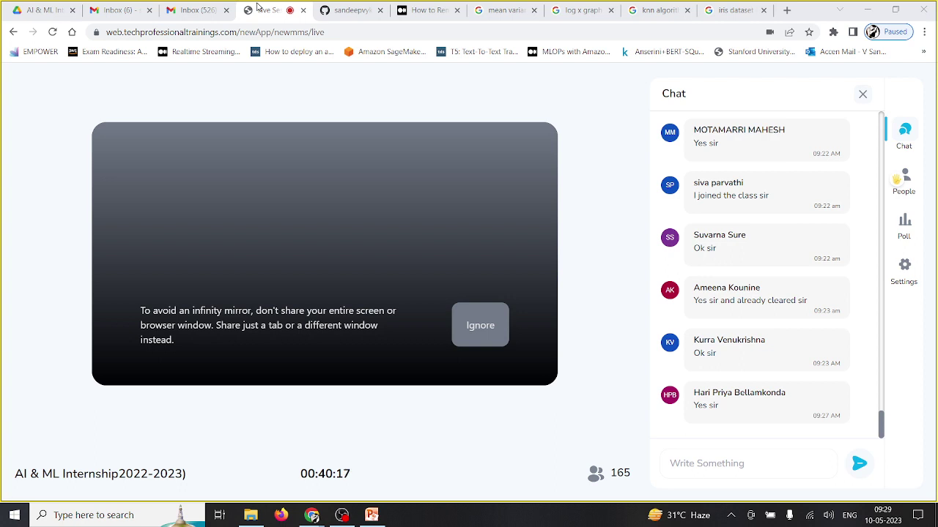
pyautogui.press('super')
pyautogui.write('jup')
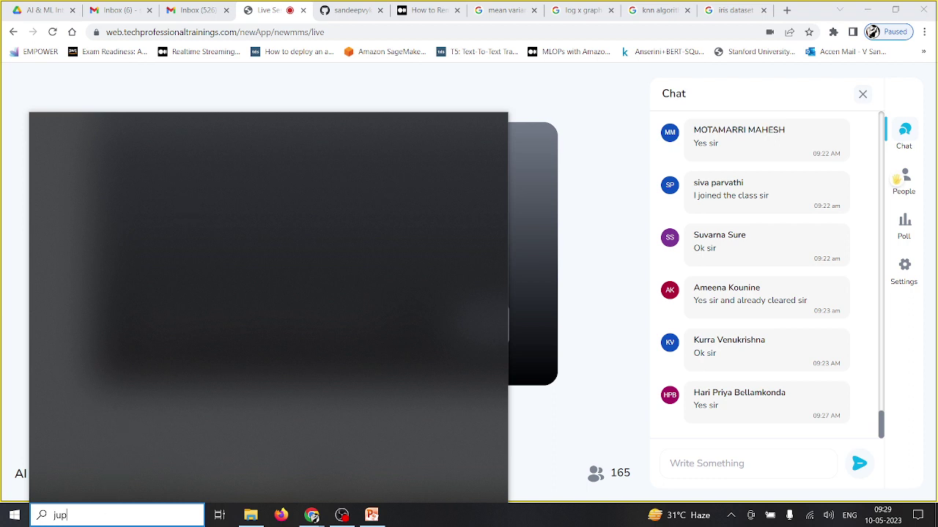
pyautogui.click(624, 404)
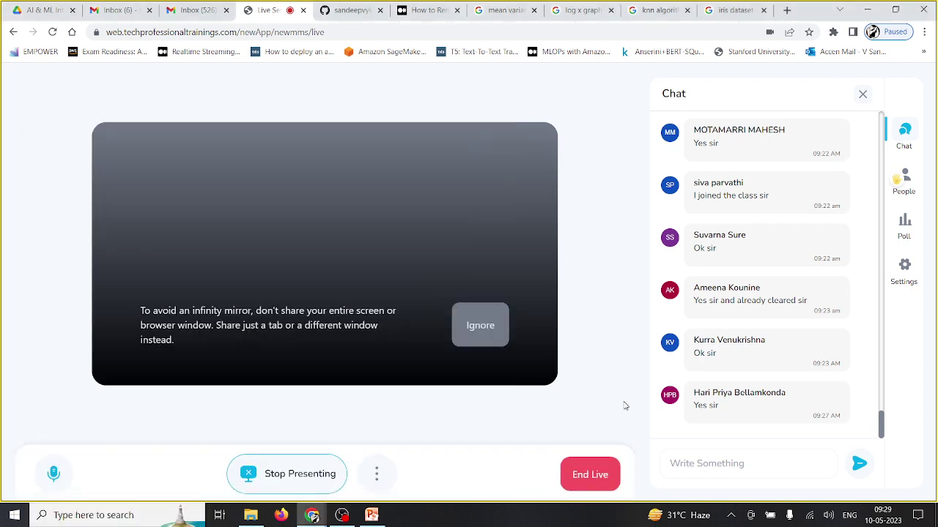
# - Find Jupyter Notebook (Anaconda3) through Windows search, launch it, and return to the live session in the browser
pyautogui.click(115, 511)
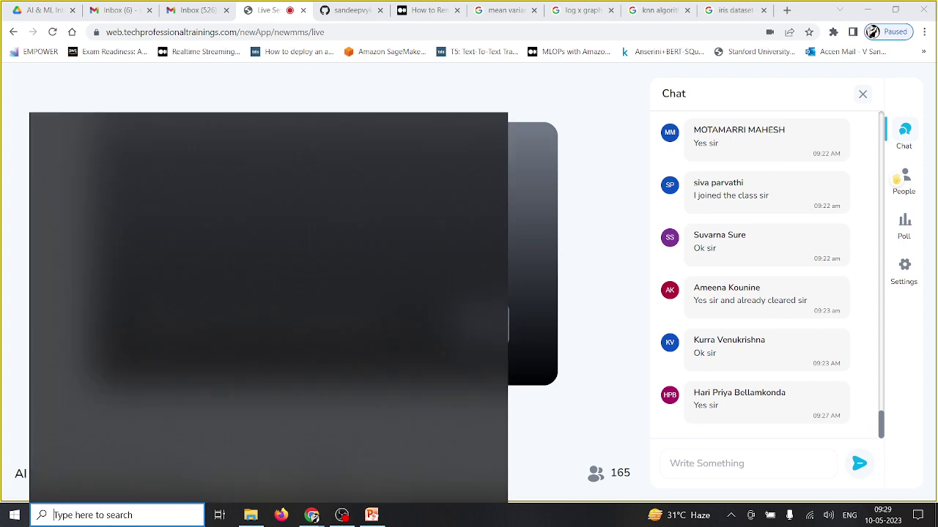
pyautogui.write('jup')
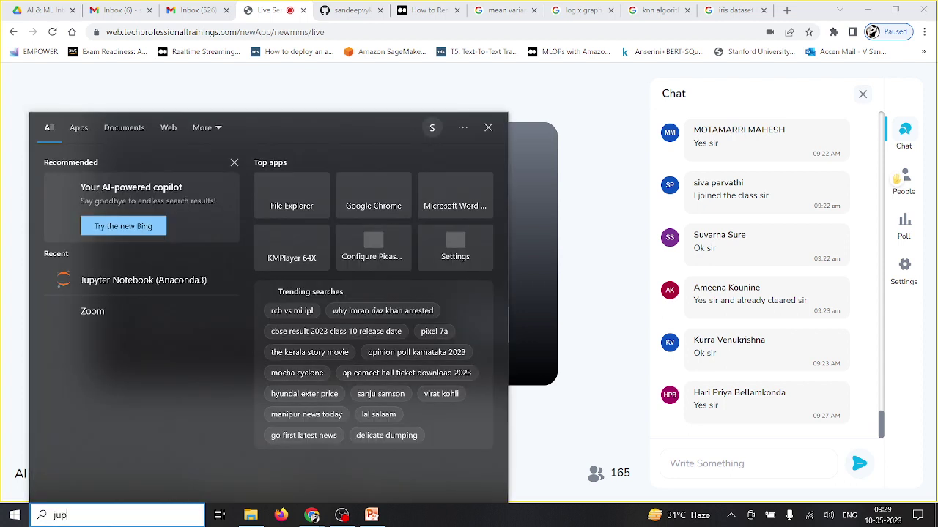
pyautogui.write('yt')
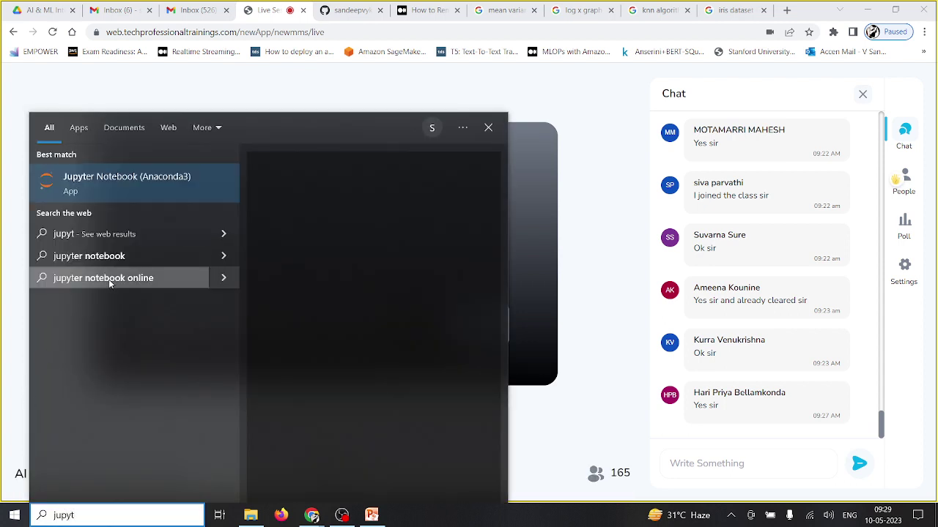
pyautogui.click(193, 179)
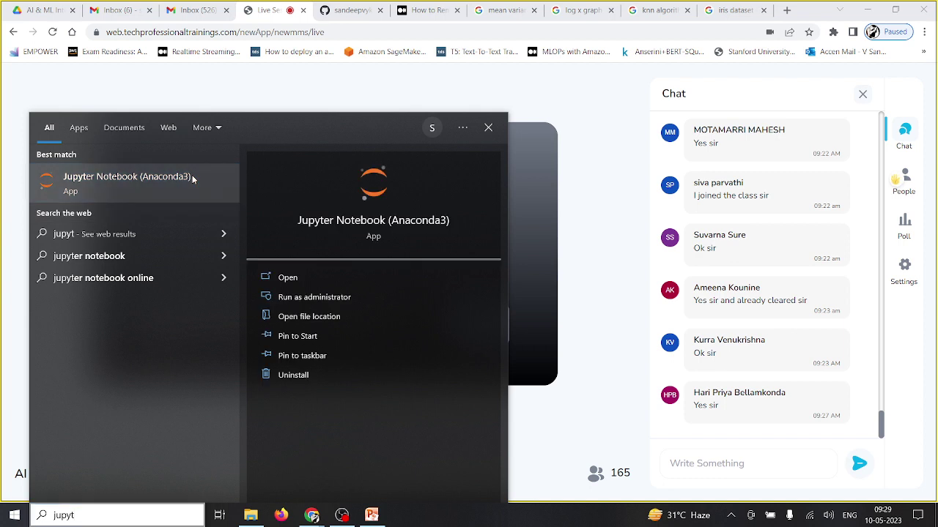
pyautogui.click(192, 179)
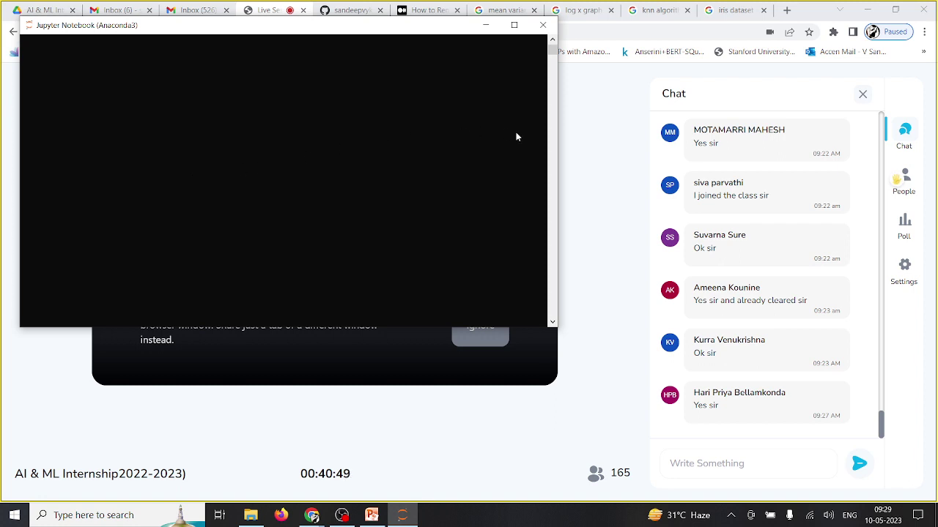
pyautogui.click(614, 154)
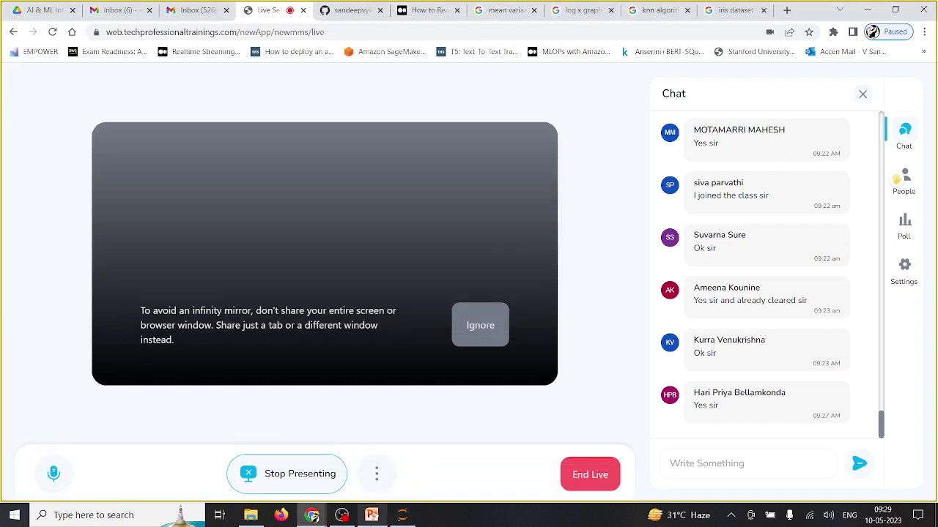
# - Check the Jupyter Notebook console for startup output, clear the selection in it, and return to the KNN presentation in PowerPoint
pyautogui.click(370, 517)
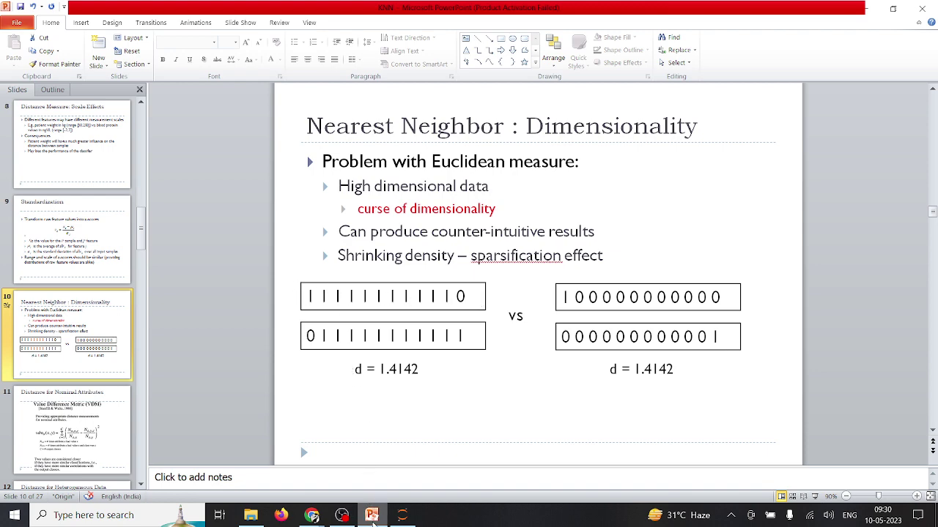
pyautogui.moveTo(311, 513)
pyautogui.click(287, 492)
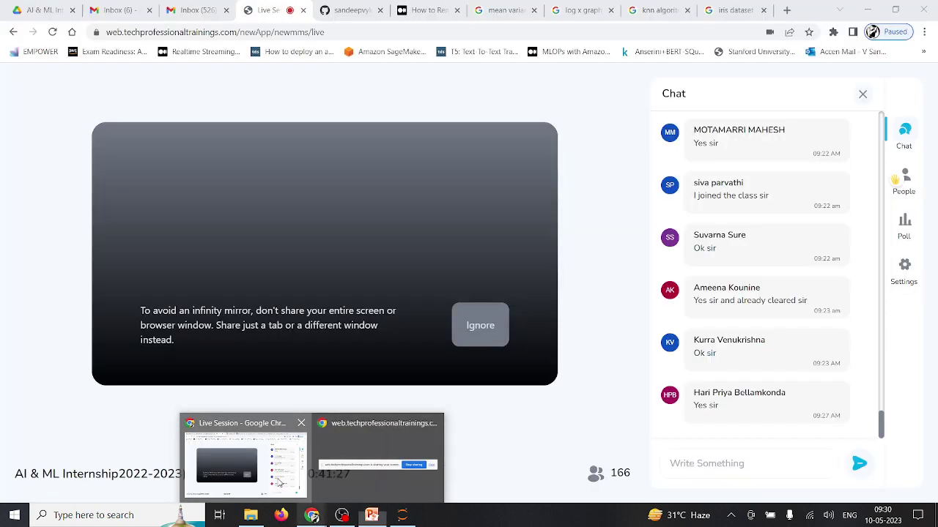
pyautogui.click(402, 515)
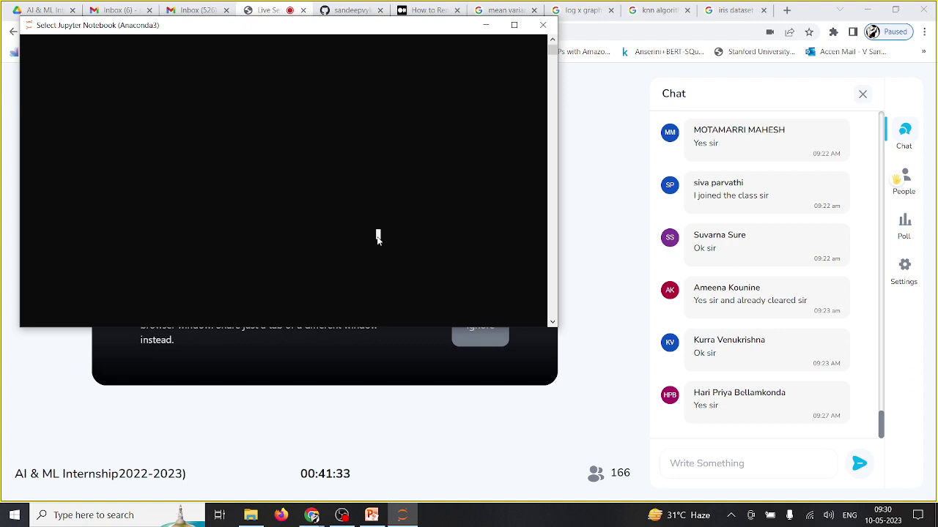
pyautogui.rightClick(377, 236)
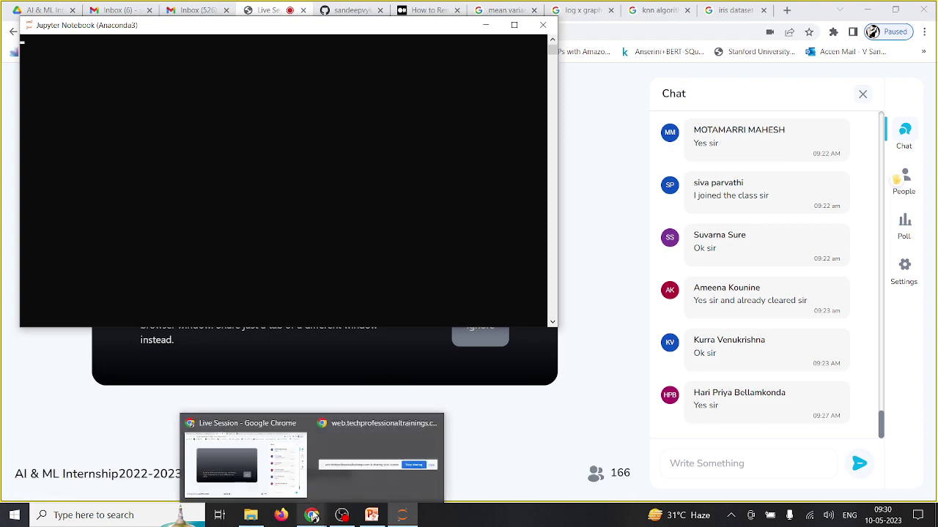
pyautogui.click(371, 518)
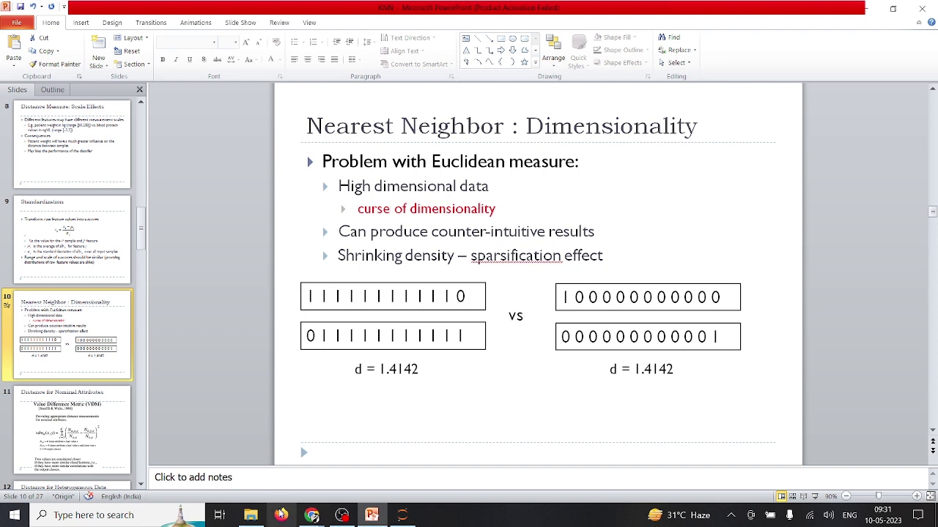
# - Open the sample workbook from the pythonbasicsandcodefiles folder in Downloads using File Explorer
pyautogui.click(250, 516)
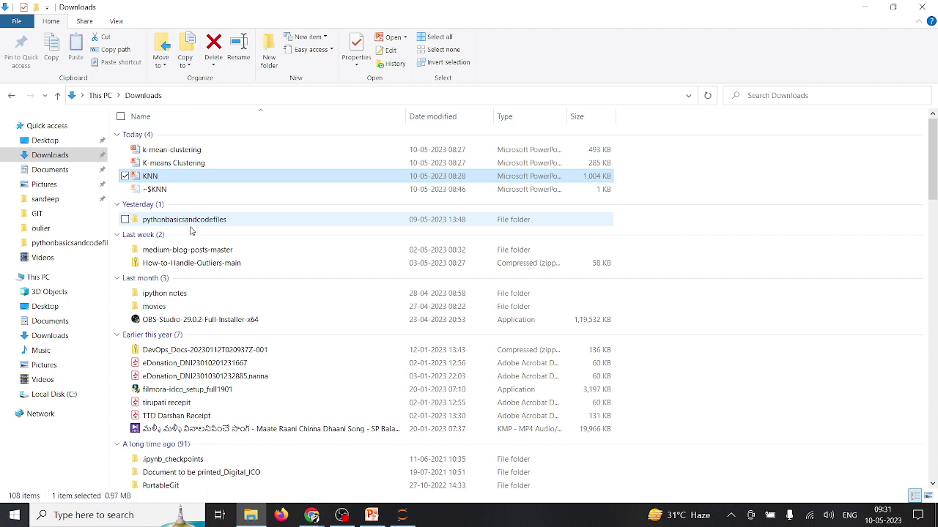
pyautogui.doubleClick(170, 220)
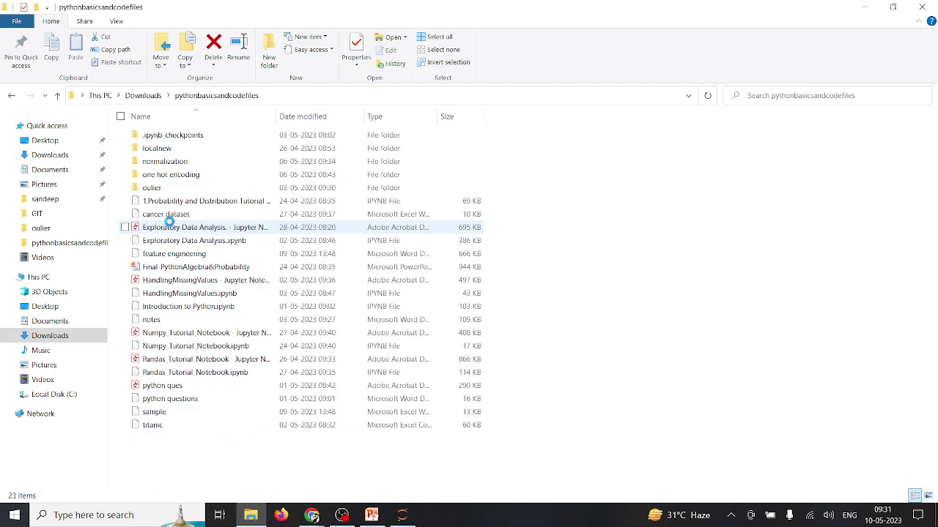
pyautogui.click(167, 413)
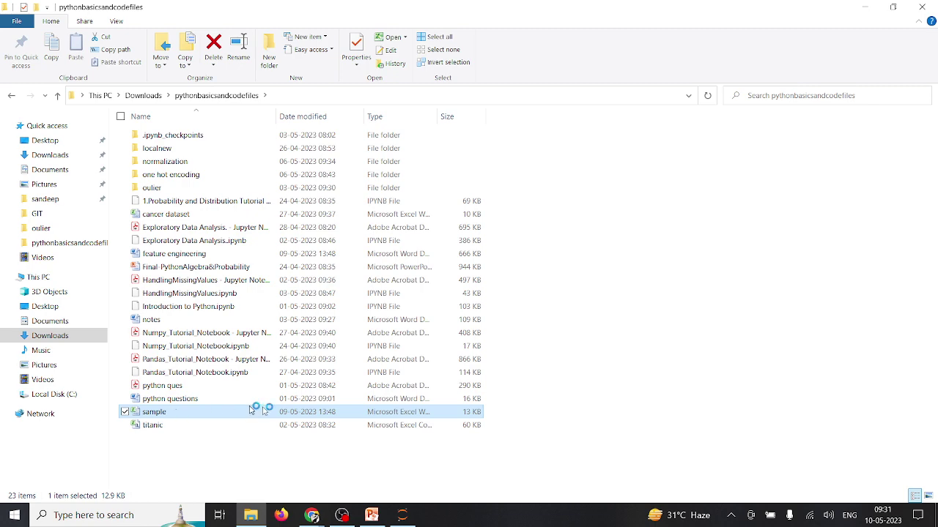
# - Bring the Jupyter Notebook console to the front and close it
pyautogui.click(404, 517)
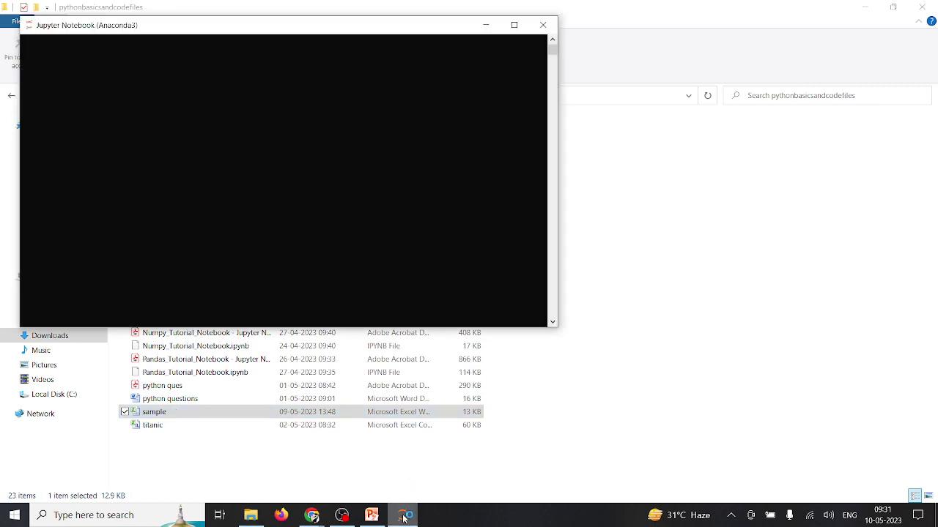
pyautogui.click(404, 517)
pyautogui.click(404, 517)
pyautogui.click(357, 231)
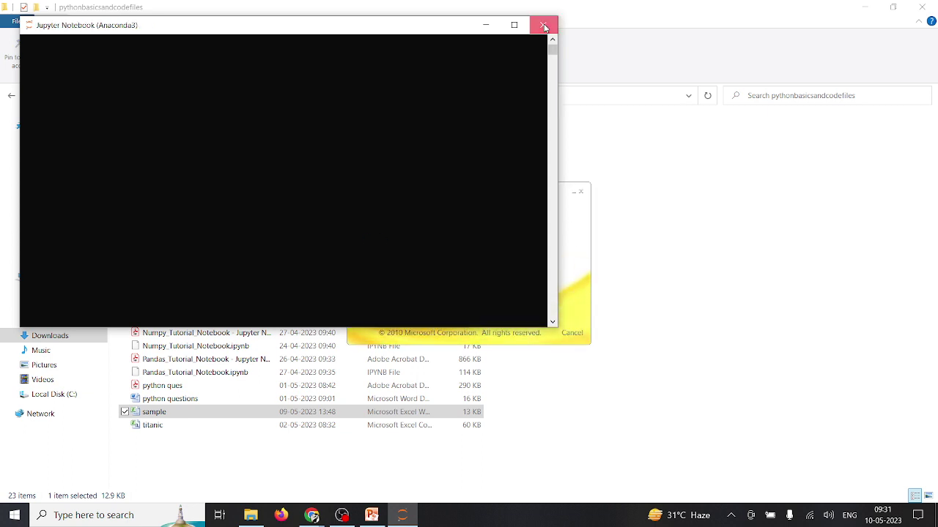
pyautogui.click(543, 26)
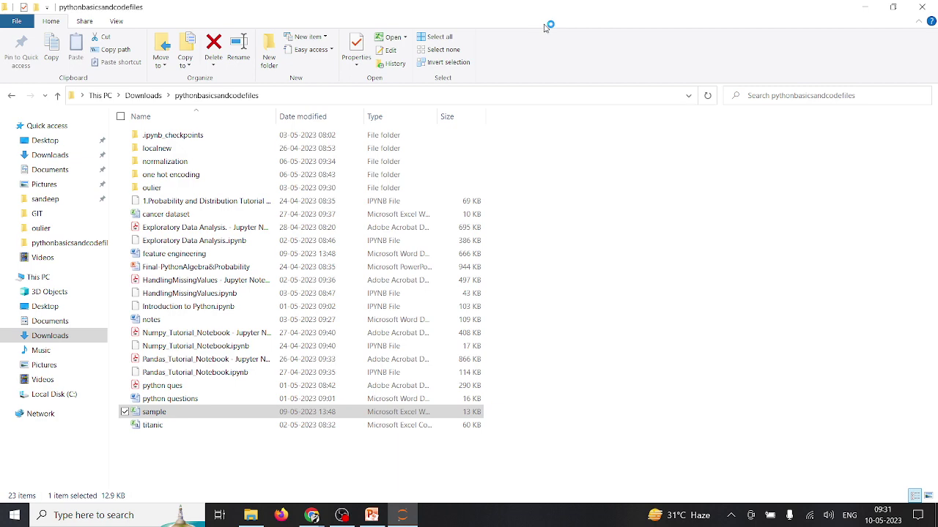
pyautogui.click(371, 515)
pyautogui.click(371, 515)
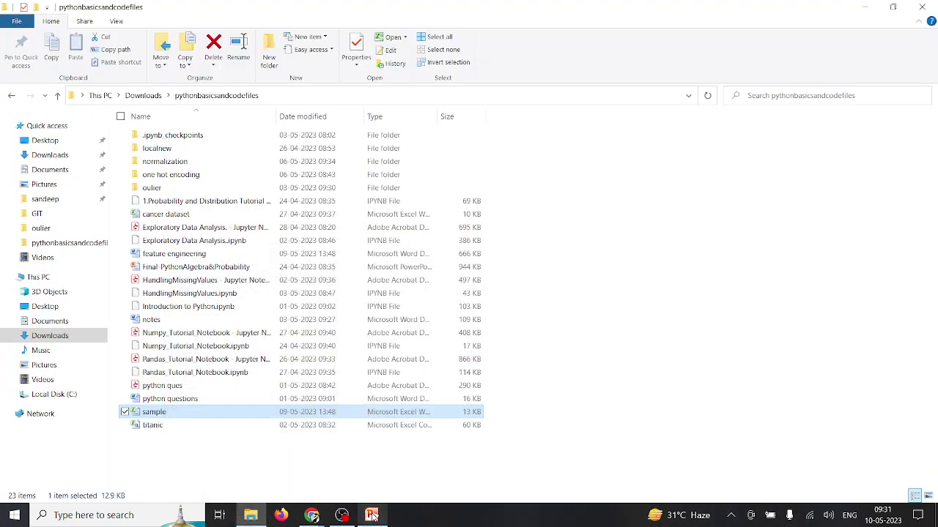
pyautogui.click(371, 515)
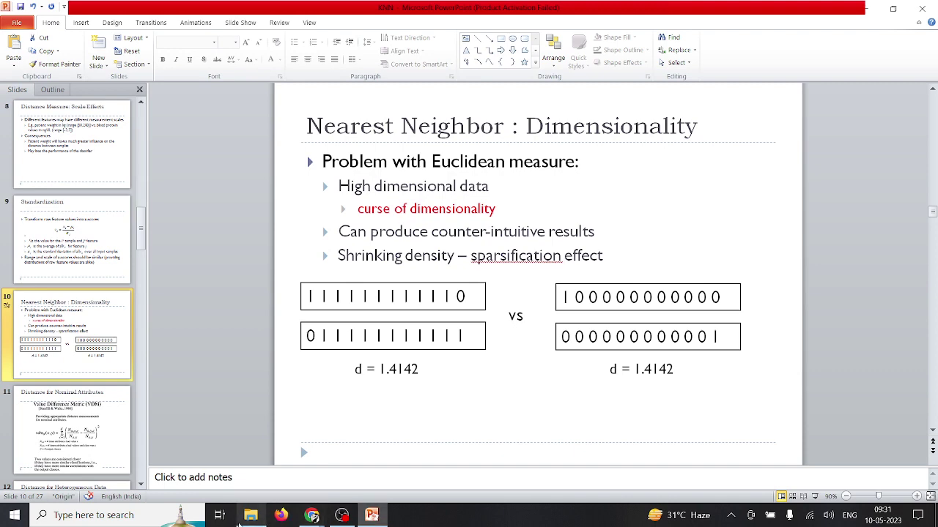
pyautogui.click(302, 450)
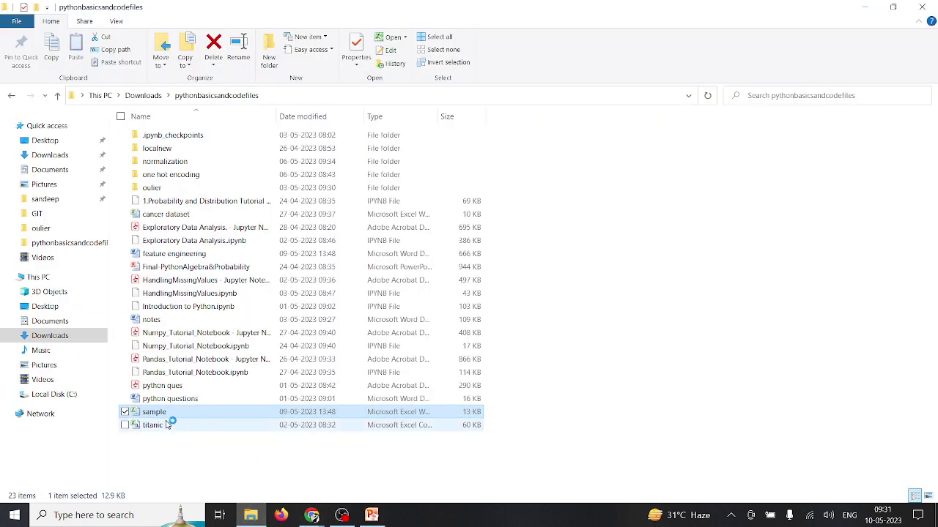
pyautogui.click(372, 515)
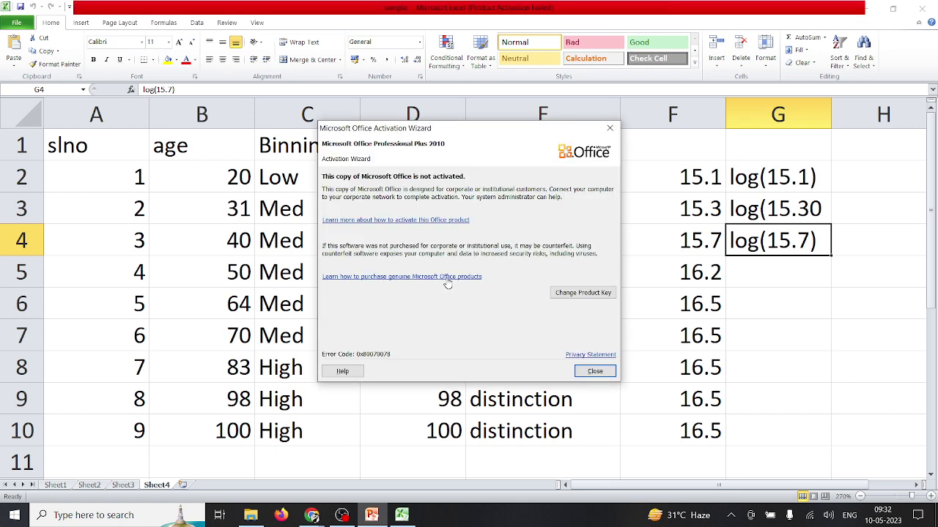
# - Dismiss the Office activation wizard and look through Sheet3 and Sheet2 of the sample workbook, ending on Sheet1
pyautogui.click(595, 372)
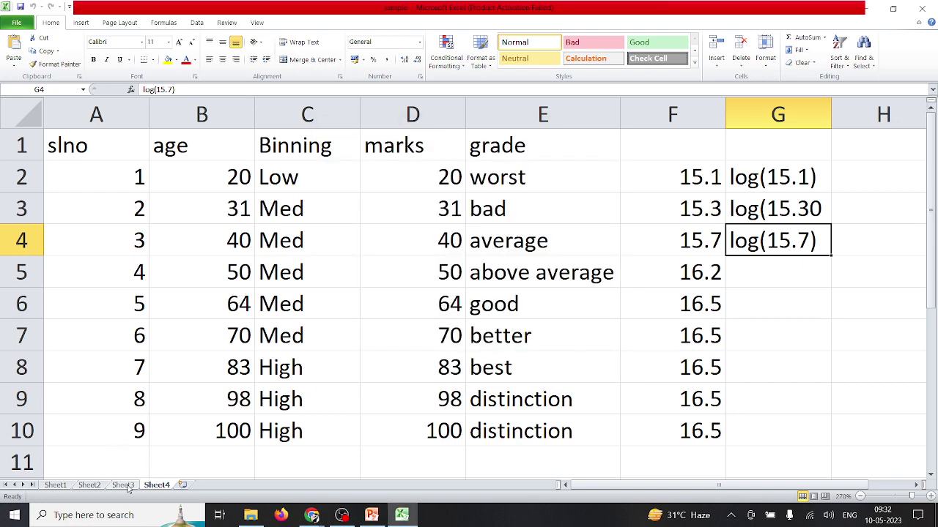
pyautogui.click(125, 486)
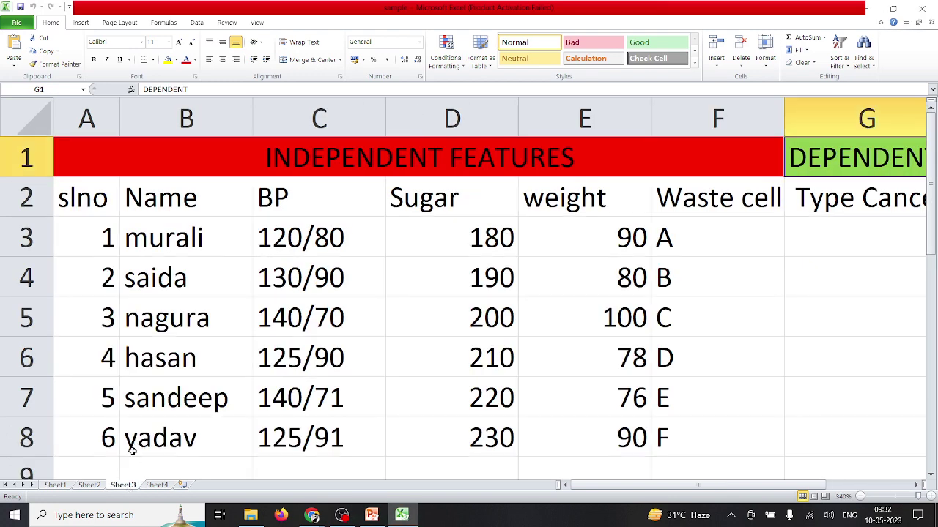
pyautogui.click(87, 486)
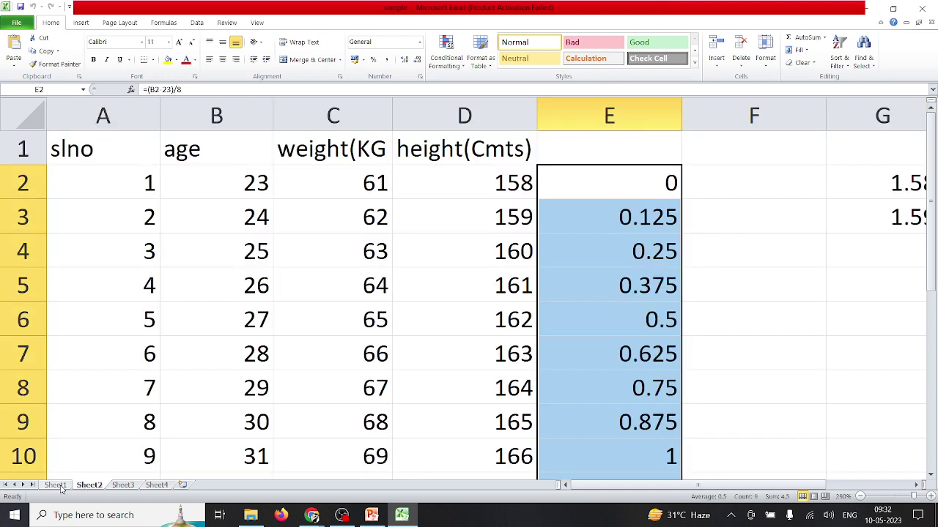
pyautogui.click(61, 487)
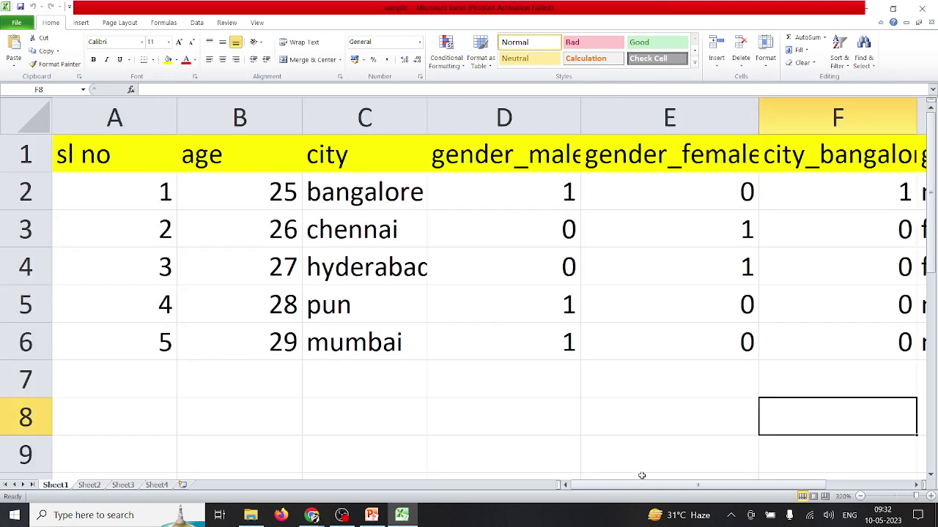
pyautogui.click(861, 497)
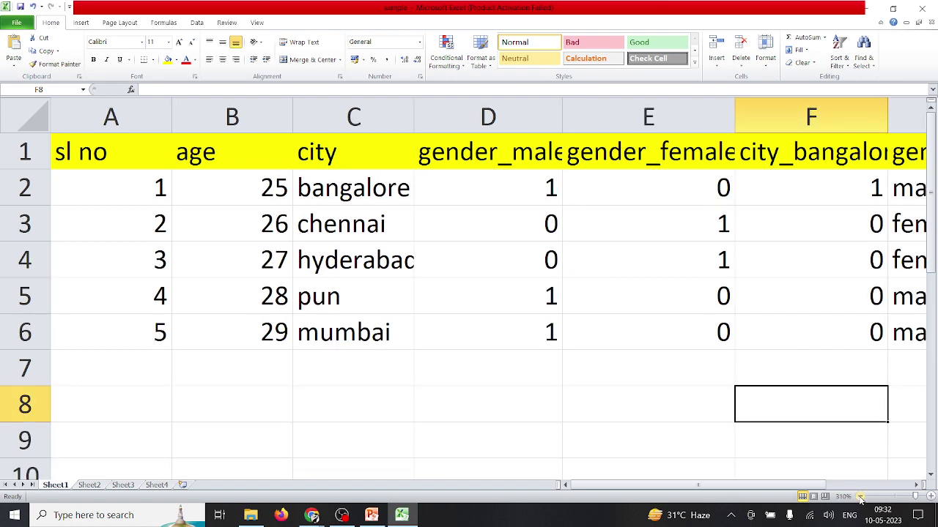
pyautogui.click(860, 497)
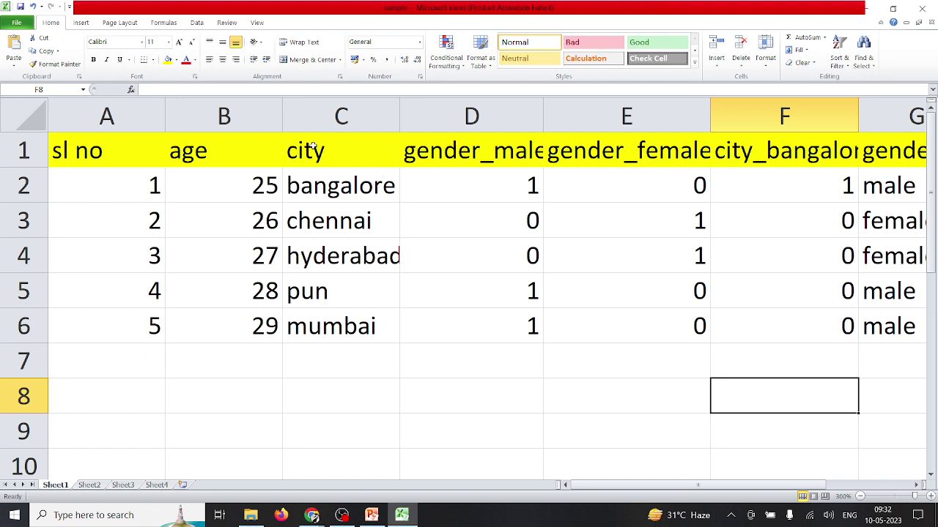
# - Select the city column on Sheet1 and bring the encoded gender and city columns beside it into view
pyautogui.click(366, 104)
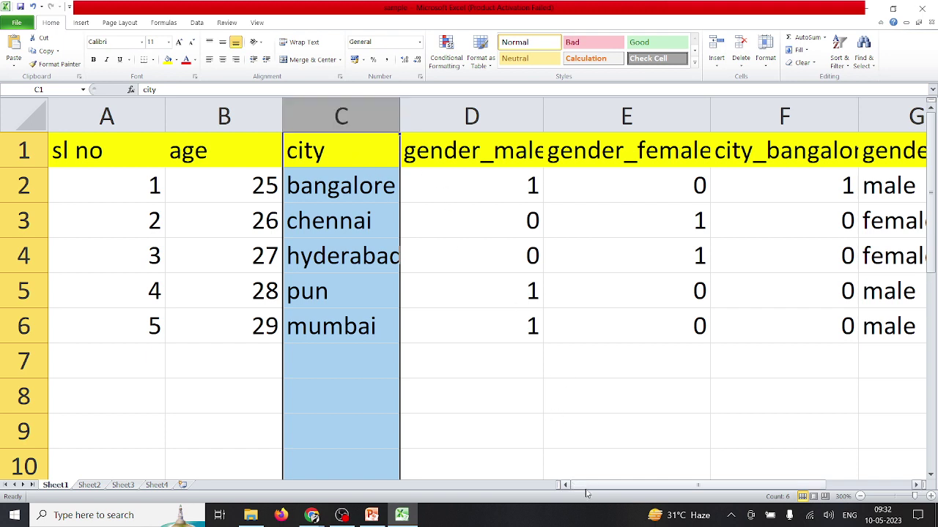
pyautogui.moveTo(588, 485); pyautogui.dragTo(753, 480)
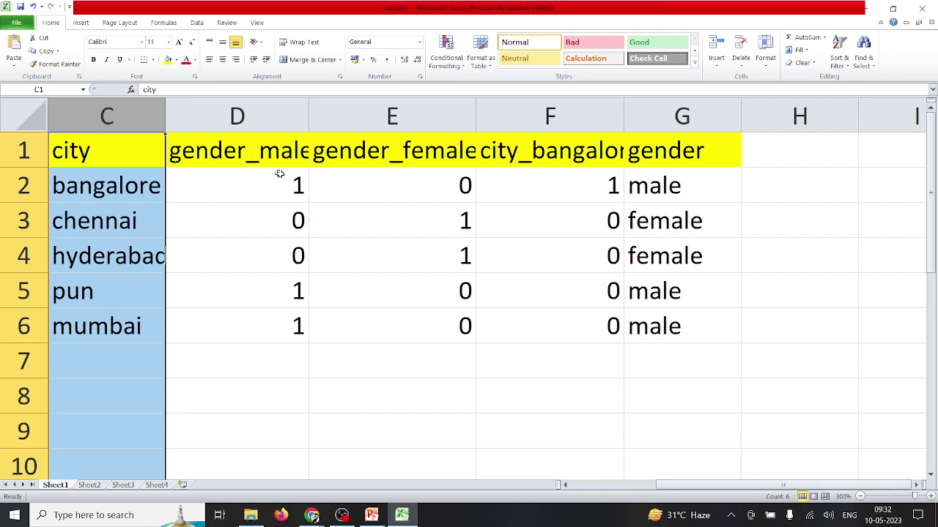
pyautogui.click(372, 515)
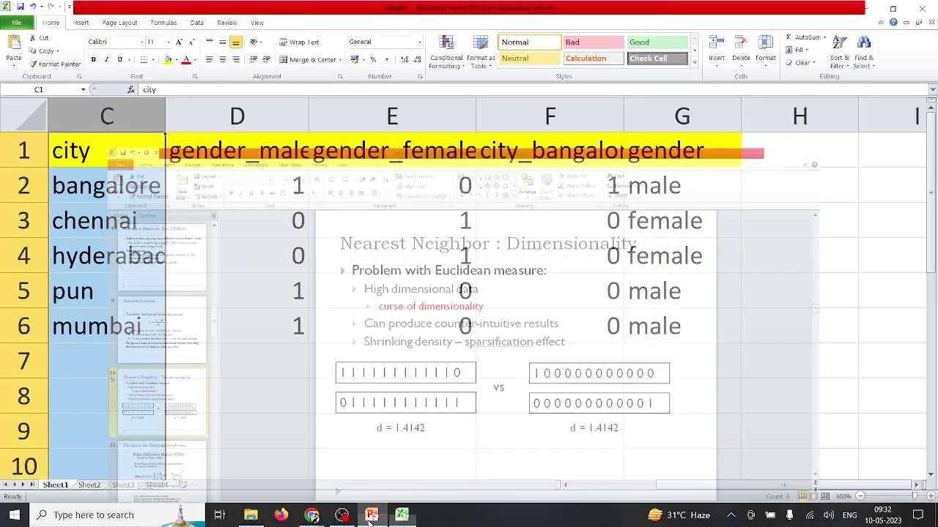
pyautogui.click(371, 515)
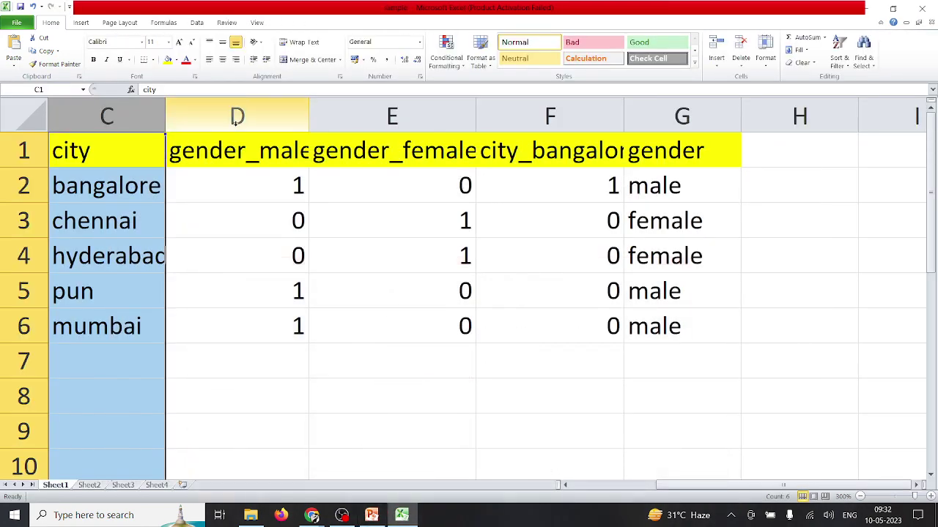
# - Select the encoded values in D2:F2 for the bangalore row, and switch back to the KNN presentation in PowerPoint
pyautogui.moveTo(198, 182); pyautogui.dragTo(529, 188)
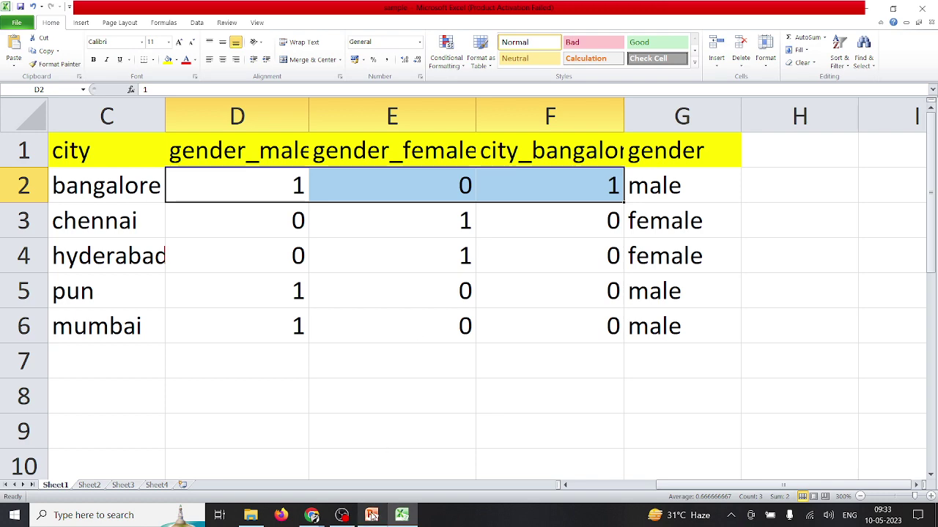
pyautogui.moveTo(372, 515)
pyautogui.click(382, 459)
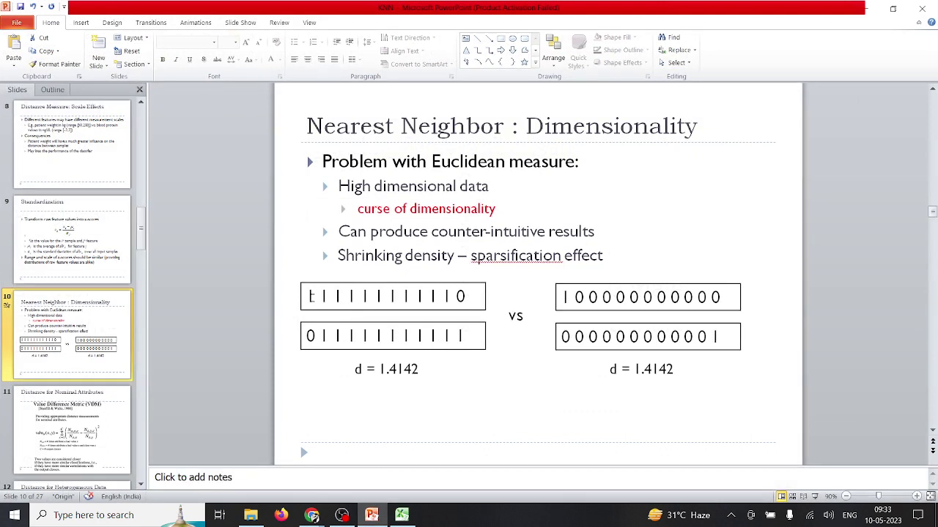